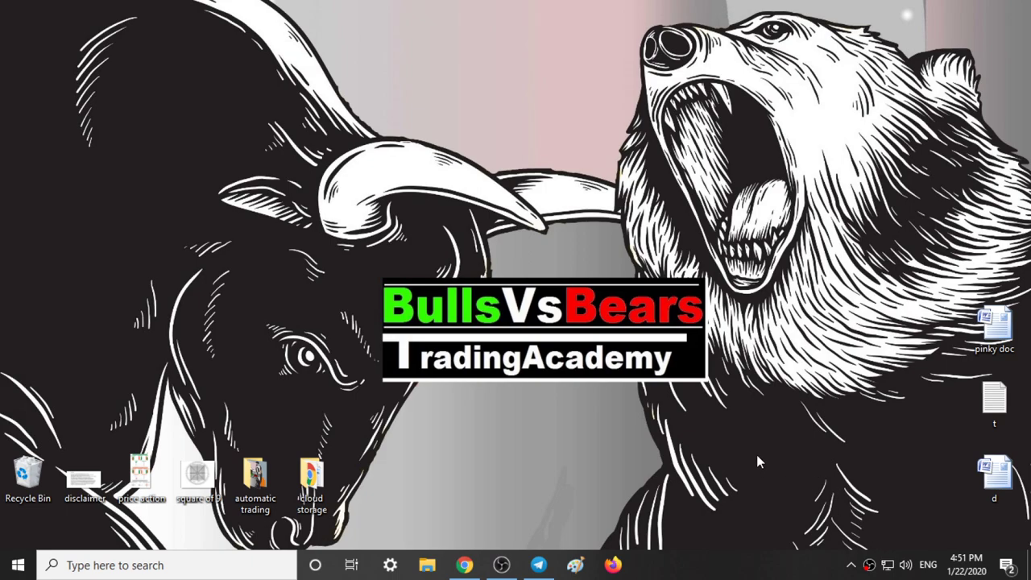
# - Restore the Chrome window showing the Fyers NIFTY50 5-minute chart with its two green zones
pyautogui.click(465, 565)
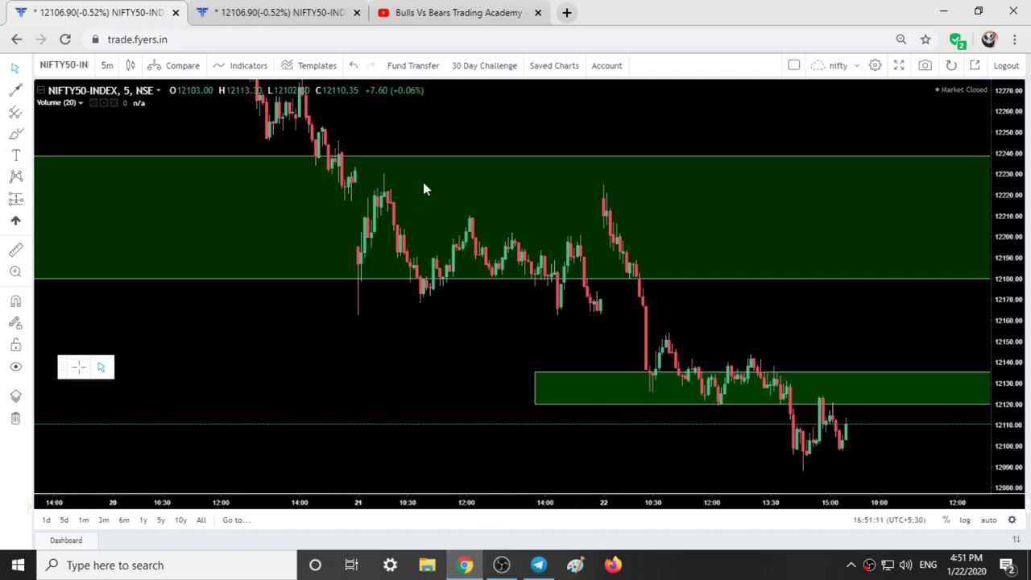
# - Hide NIFTY50 drawings, toggle the Bank Nifty zones off and on, then return to bare NIFTY50
pyautogui.click(17, 370)
pyautogui.click(229, 8)
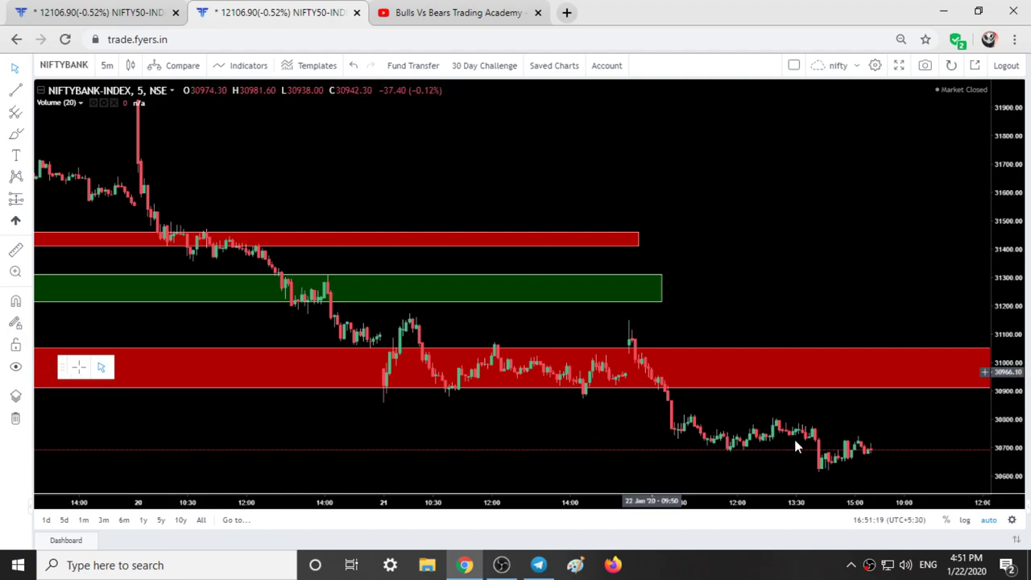
pyautogui.click(16, 369)
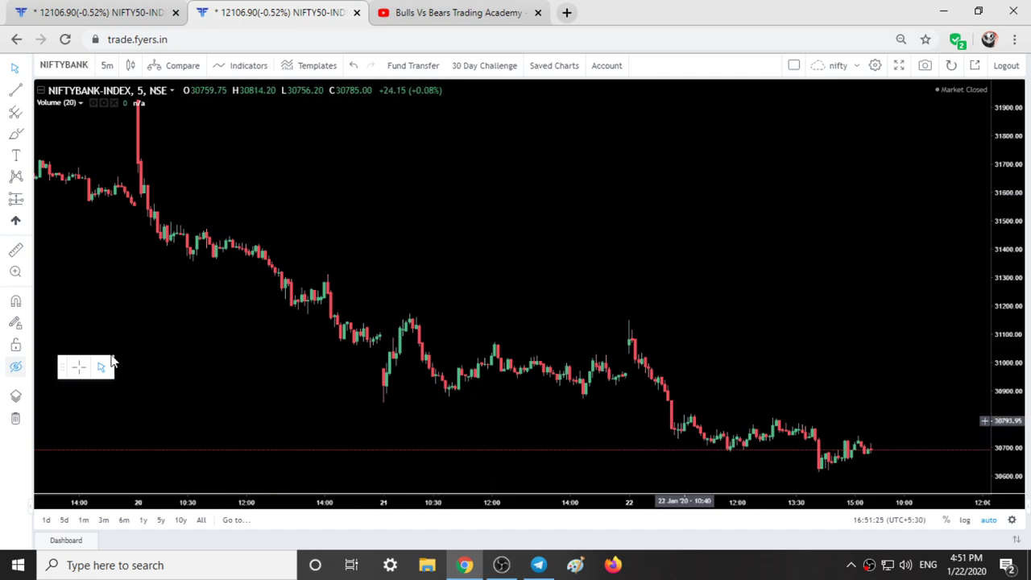
pyautogui.click(16, 369)
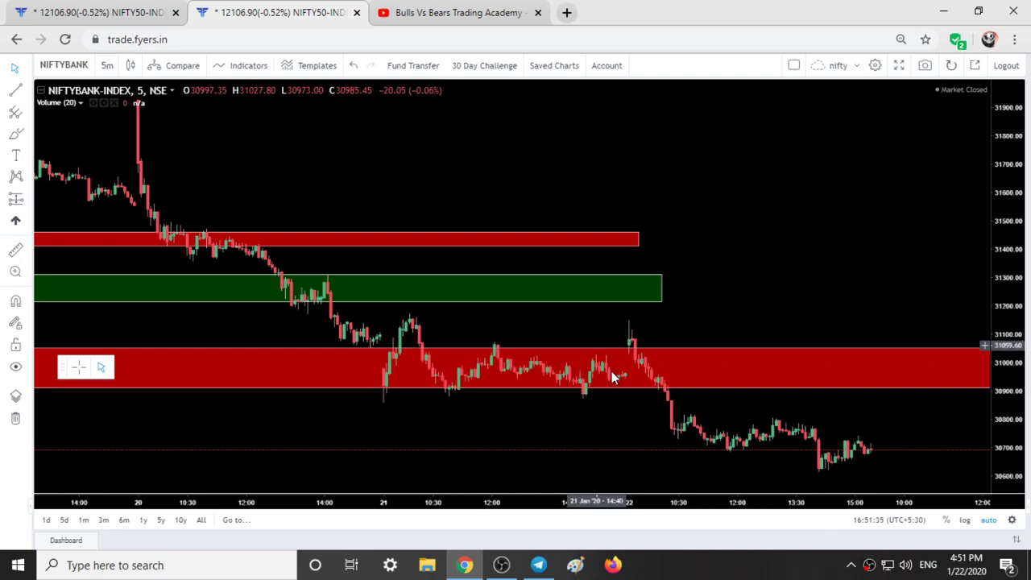
pyautogui.click(78, 10)
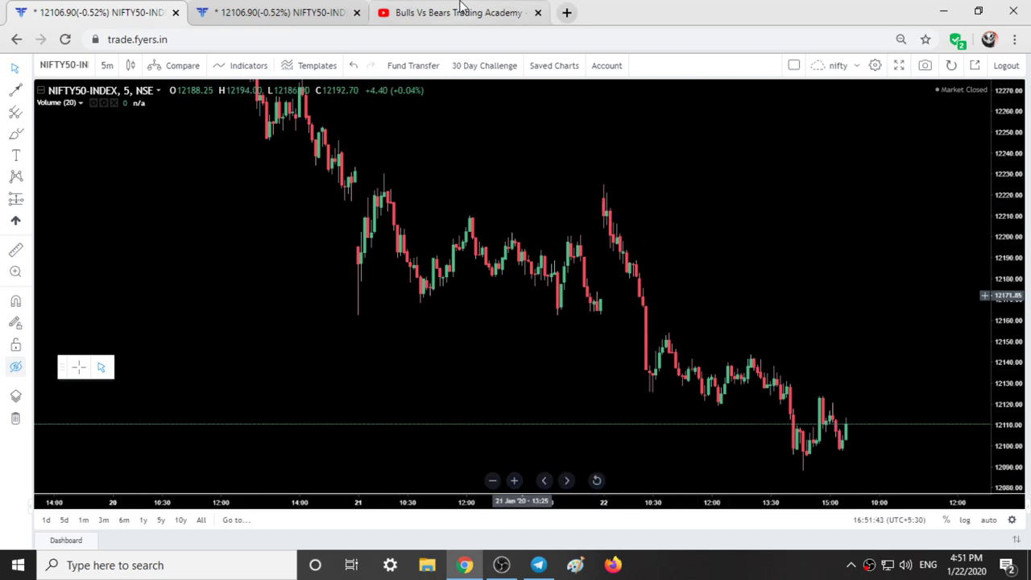
# - Scroll through the Bulls Vs Bears Trading Academy YouTube uploads, then bring up the Telegram channel
pyautogui.click(461, 9)
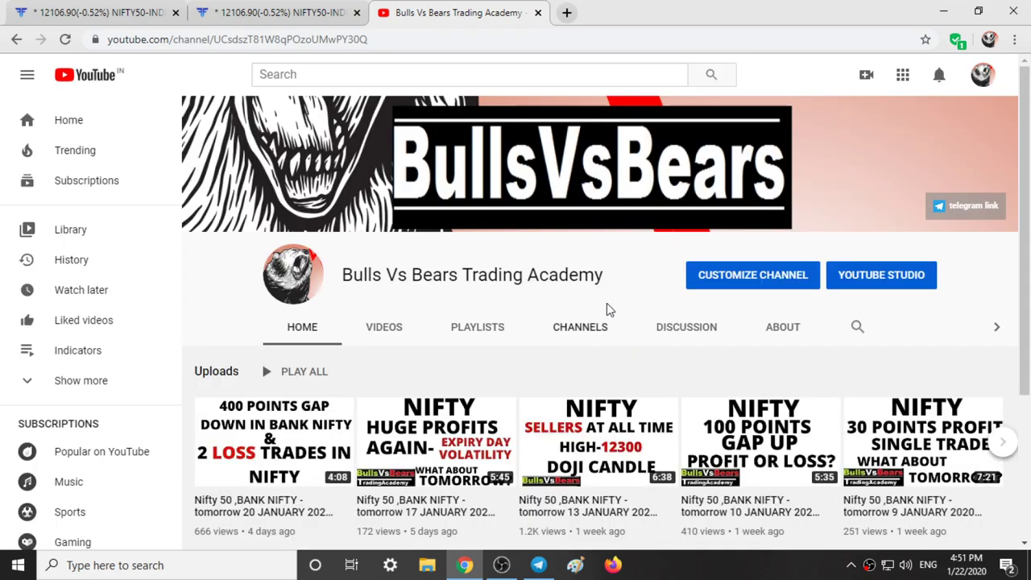
pyautogui.scroll(-3, 794, 407)
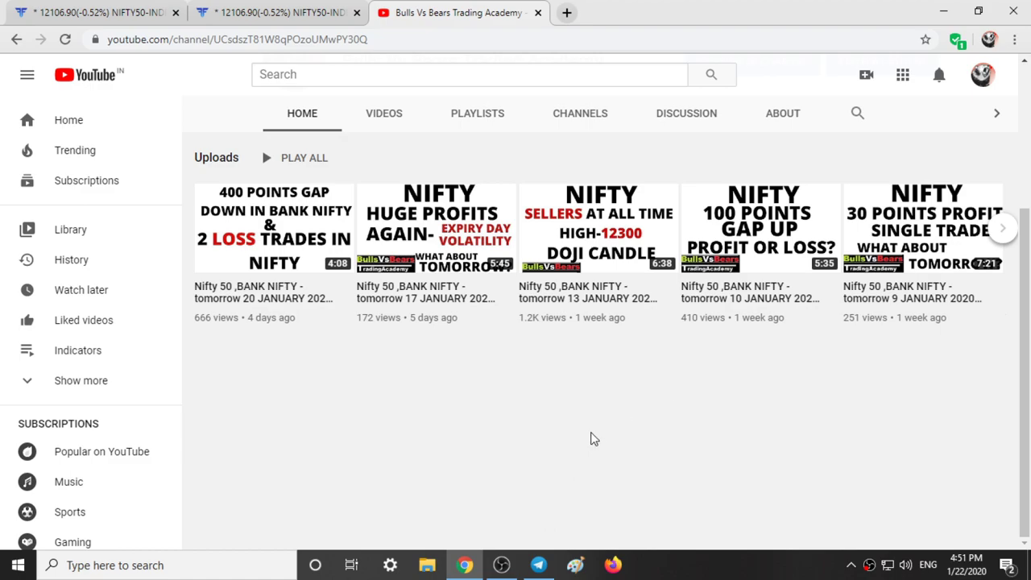
pyautogui.click(538, 565)
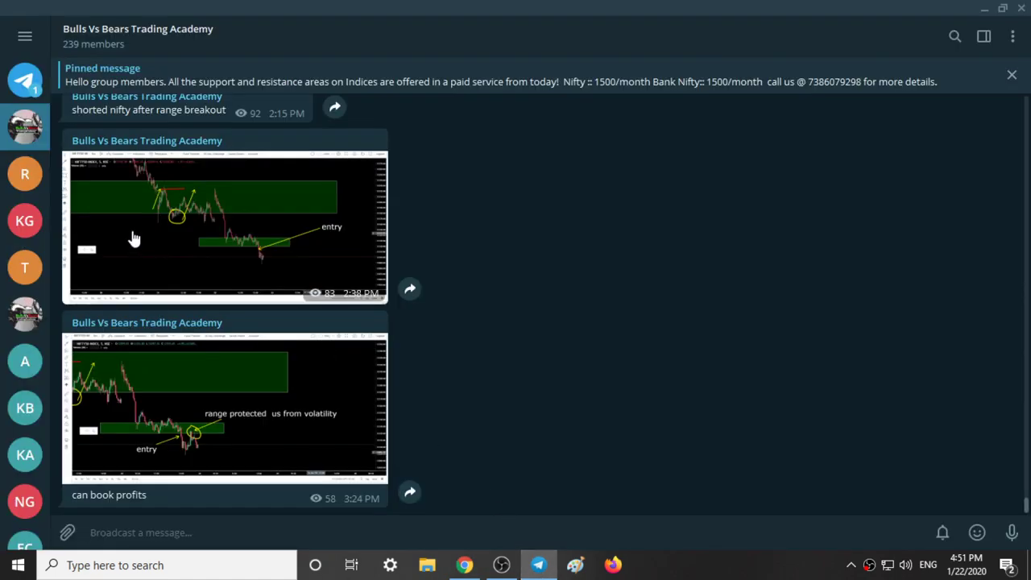
# - Minimize Telegram and go from the YouTube page back to the Fyers NIFTY50 tab
pyautogui.click(539, 567)
pyautogui.scroll(3, 293, 279)
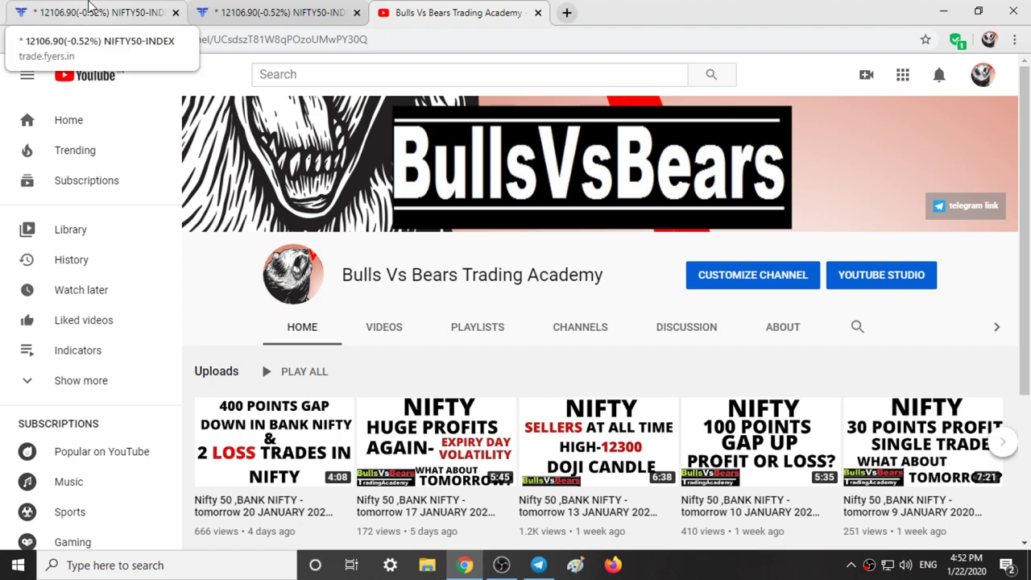
pyautogui.click(93, 12)
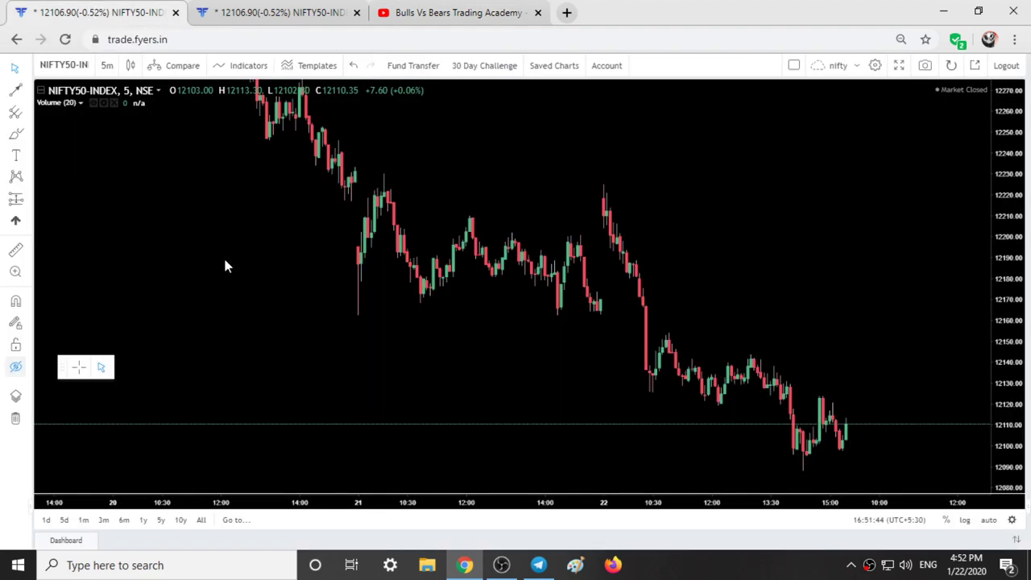
# - Toggle Hide All Drawing Tools off so the NIFTY50 zones can display again
pyautogui.click(16, 368)
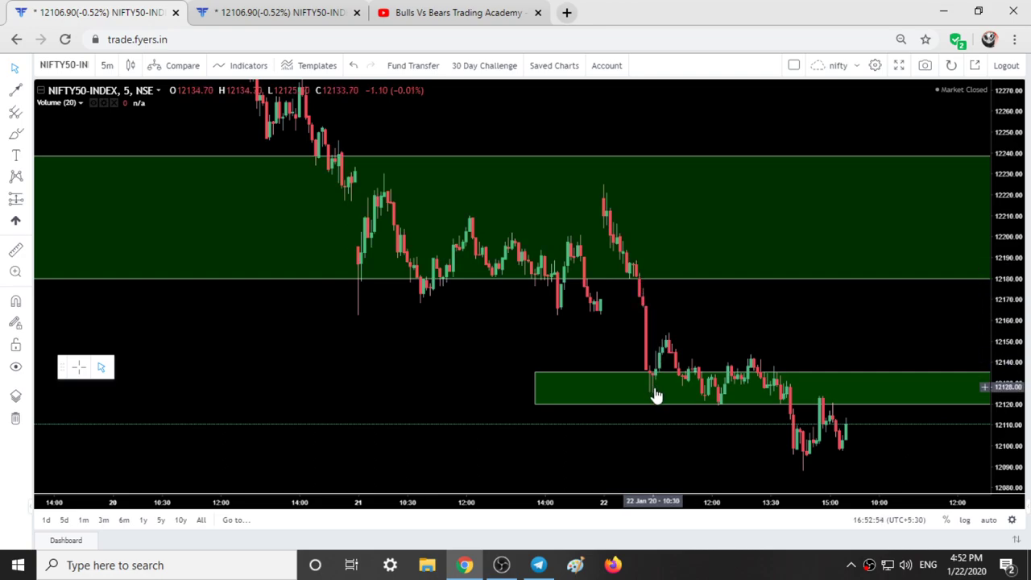
# - Select then deselect the lower green NIFTY50 zone, and drag the chart content left
pyautogui.click(625, 379)
pyautogui.click(699, 398)
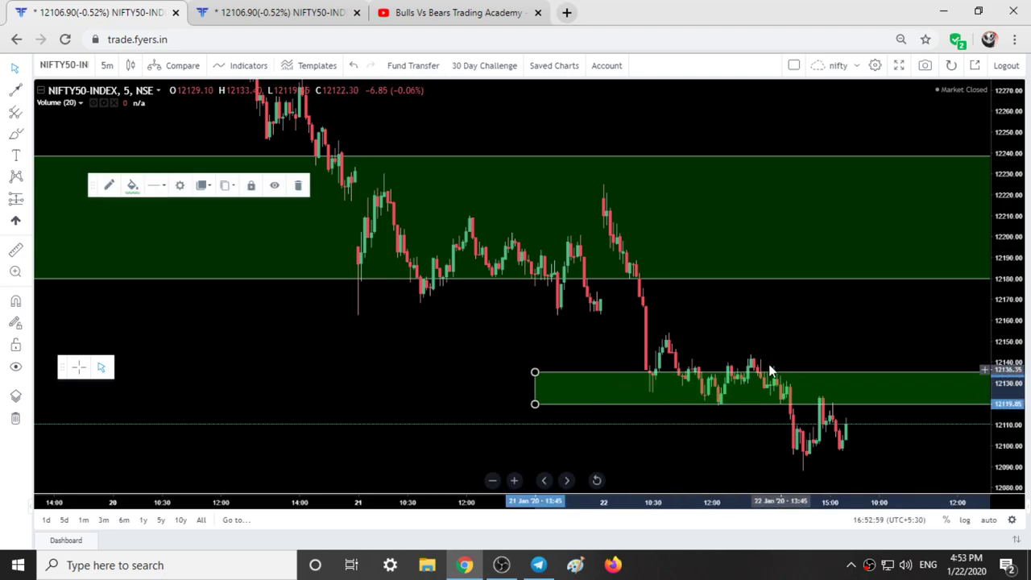
pyautogui.click(738, 283)
pyautogui.moveTo(699, 271); pyautogui.dragTo(698, 272)
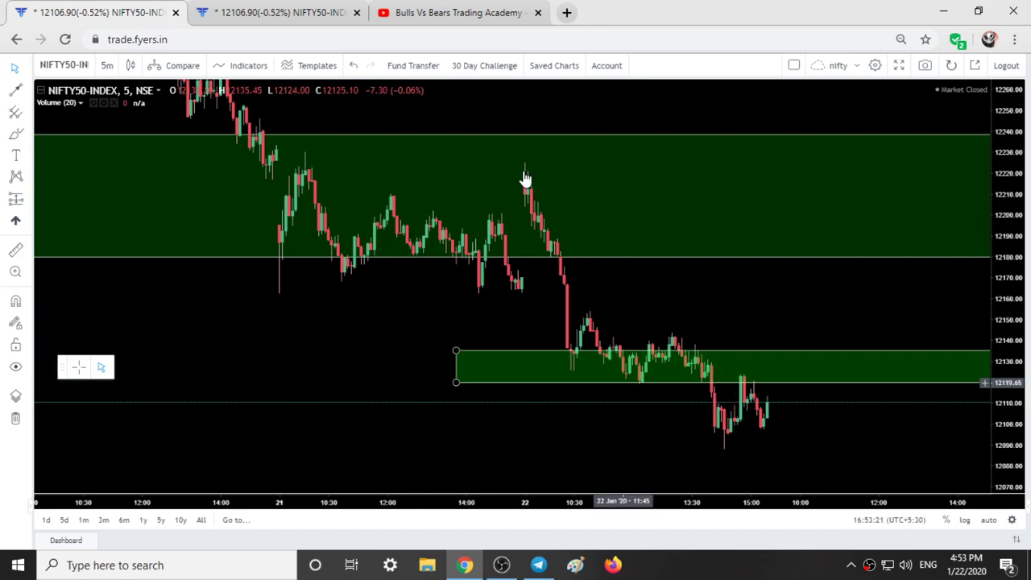
# - On the NIFTYBANK chart, fill the lower red zone green and make it more translucent
pyautogui.click(296, 8)
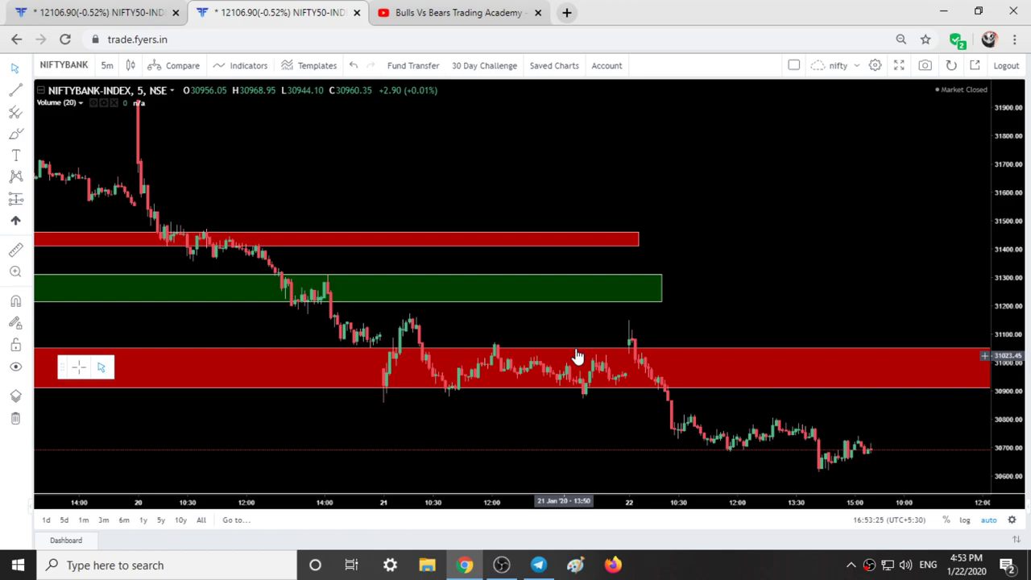
pyautogui.scroll(-2, 577, 356)
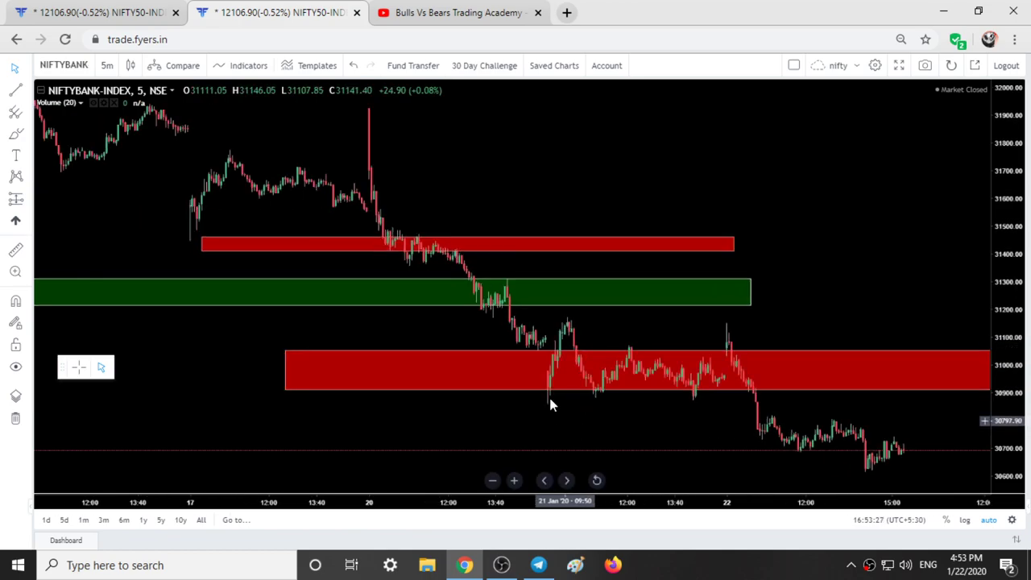
pyautogui.scroll(2, 568, 394)
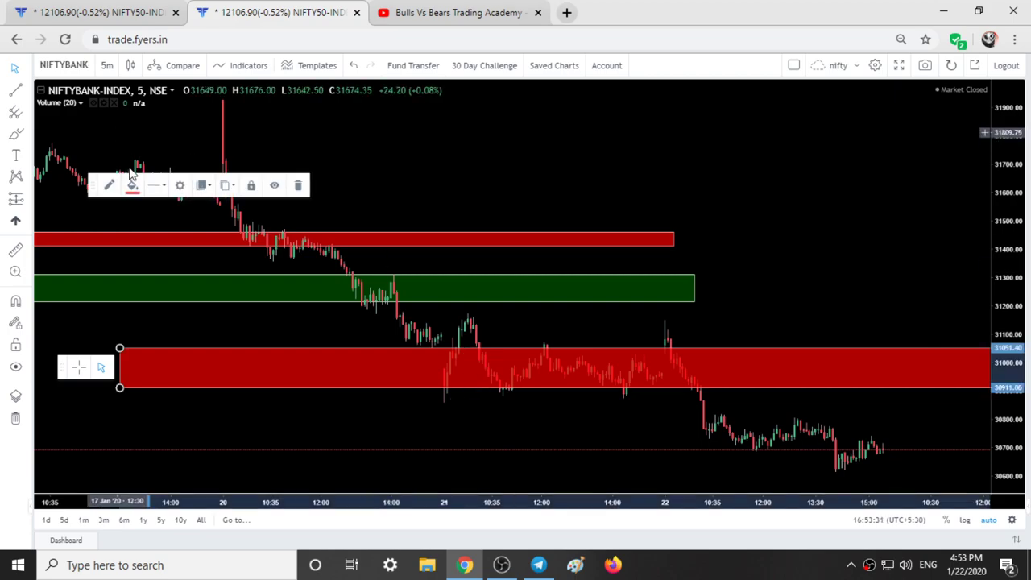
pyautogui.click(132, 185)
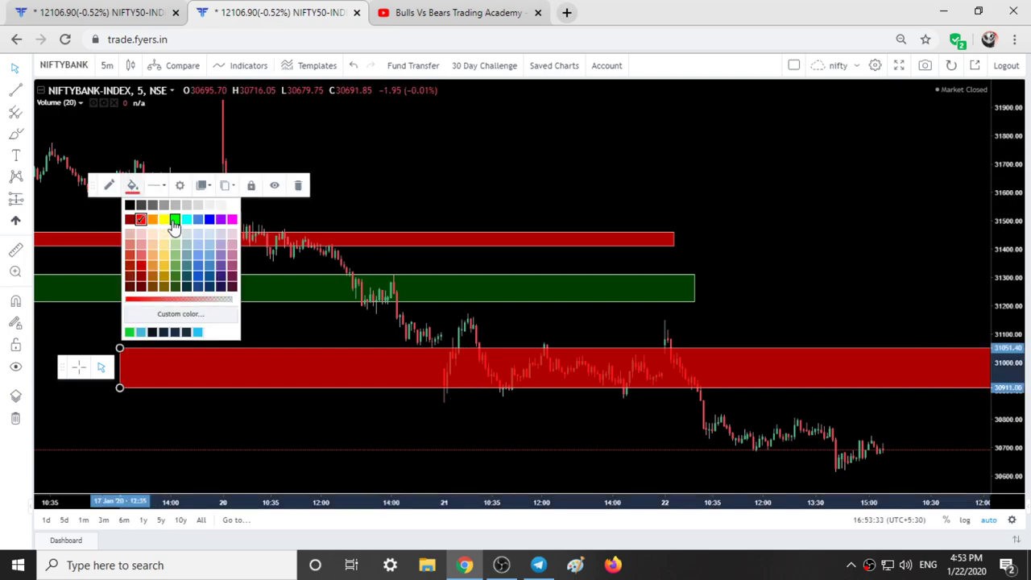
pyautogui.click(174, 218)
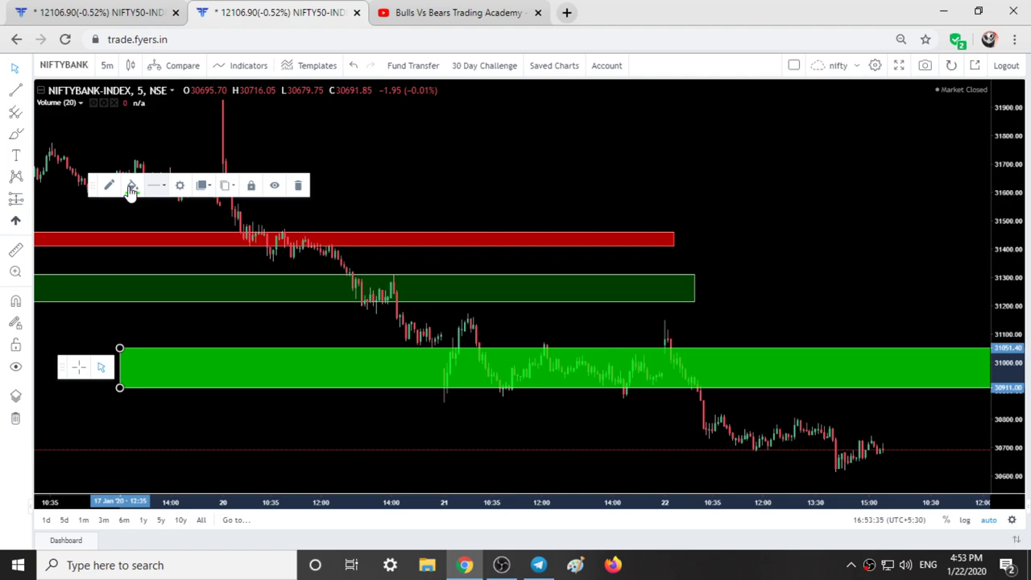
pyautogui.moveTo(170, 302); pyautogui.dragTo(218, 302)
# - Deselect the recoloured Bank Nifty zone, then reselect the lower green band to check it
pyautogui.click(501, 410)
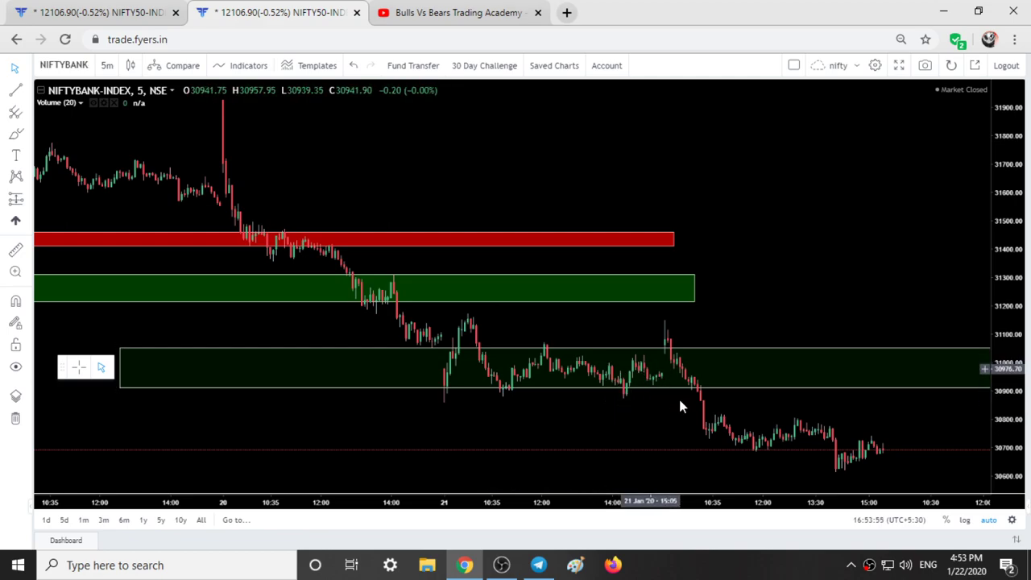
pyautogui.click(701, 399)
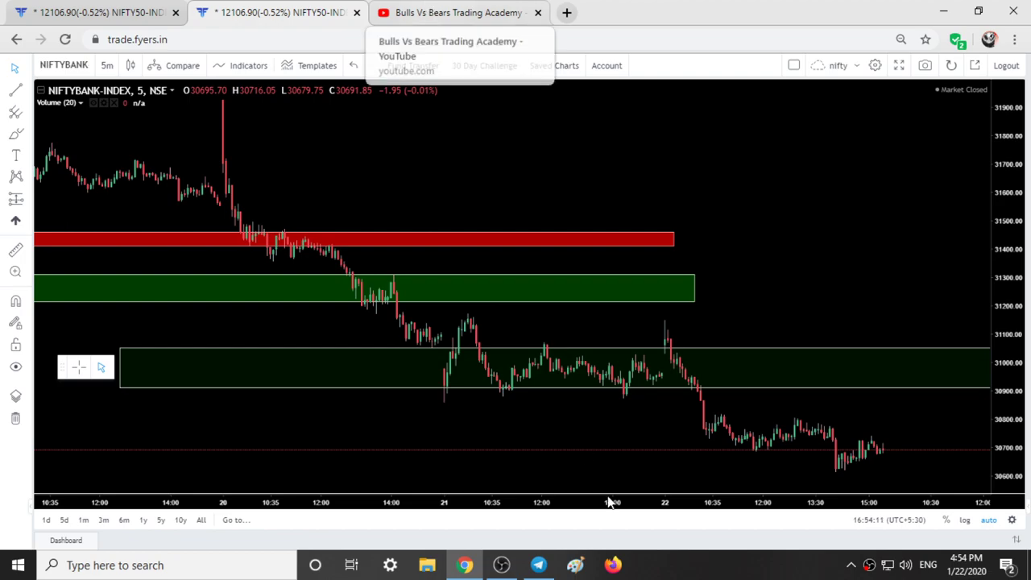
# - Glance at Telegram, zoom out NIFTYBANK, switch to NIFTY50, then bring Telegram back up
pyautogui.click(538, 565)
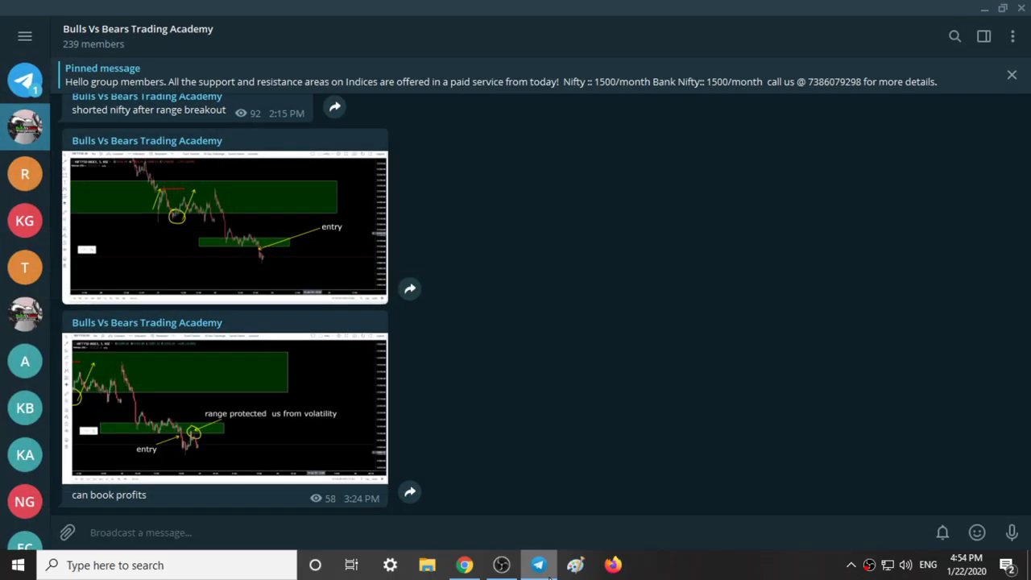
pyautogui.click(540, 566)
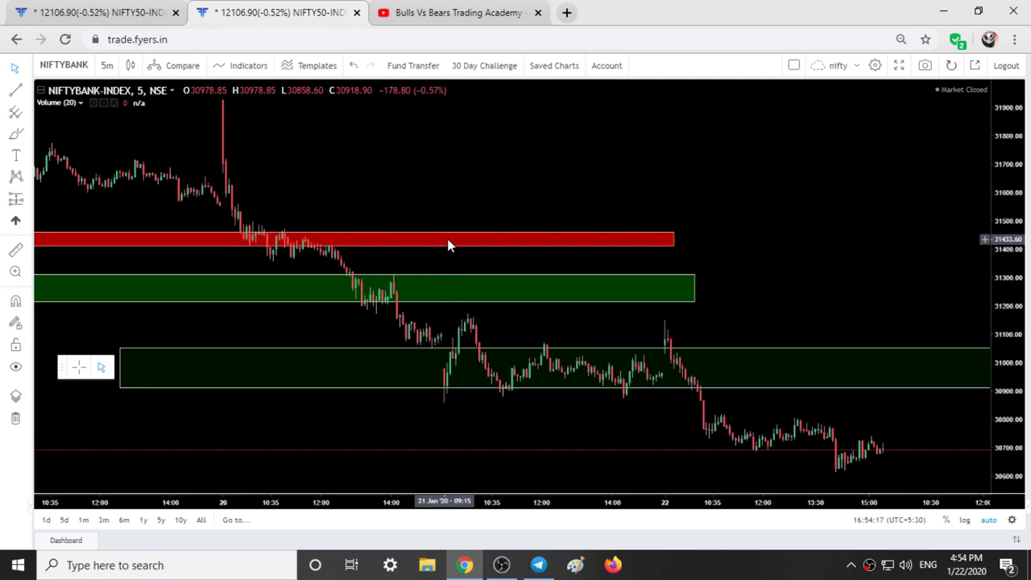
pyautogui.scroll(-2, 448, 241)
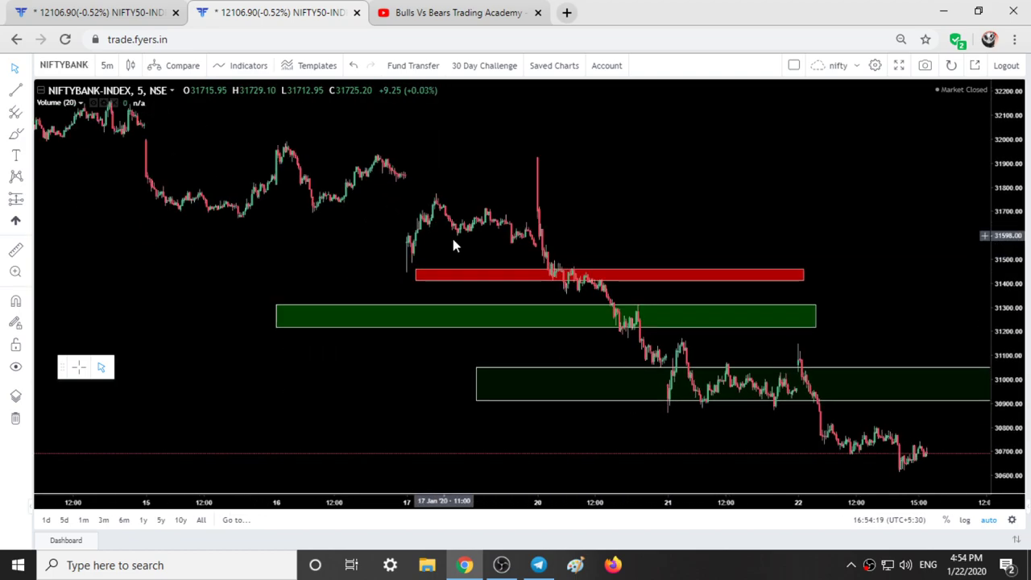
pyautogui.click(97, 12)
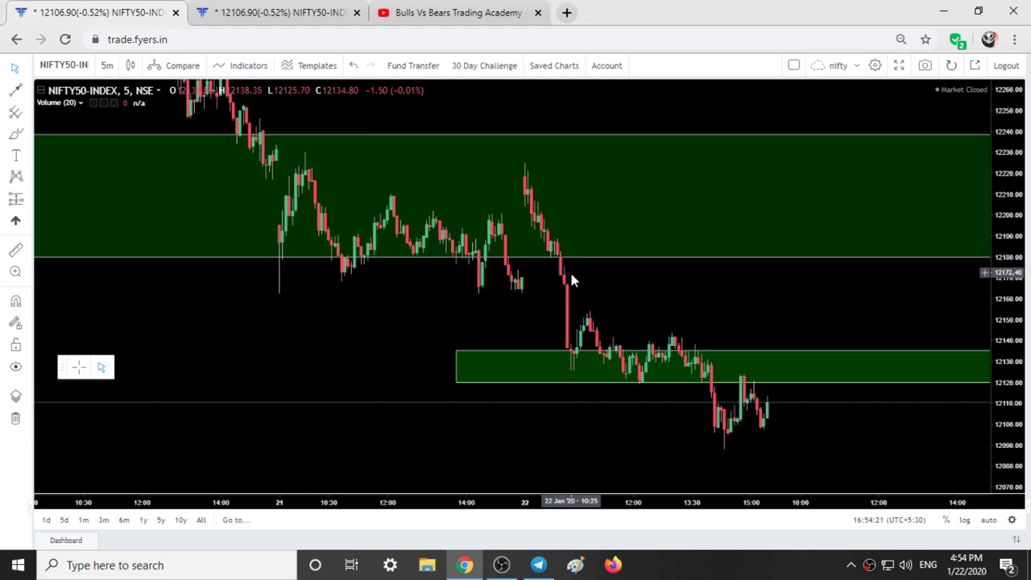
pyautogui.click(538, 565)
pyautogui.scroll(3, 380, 252)
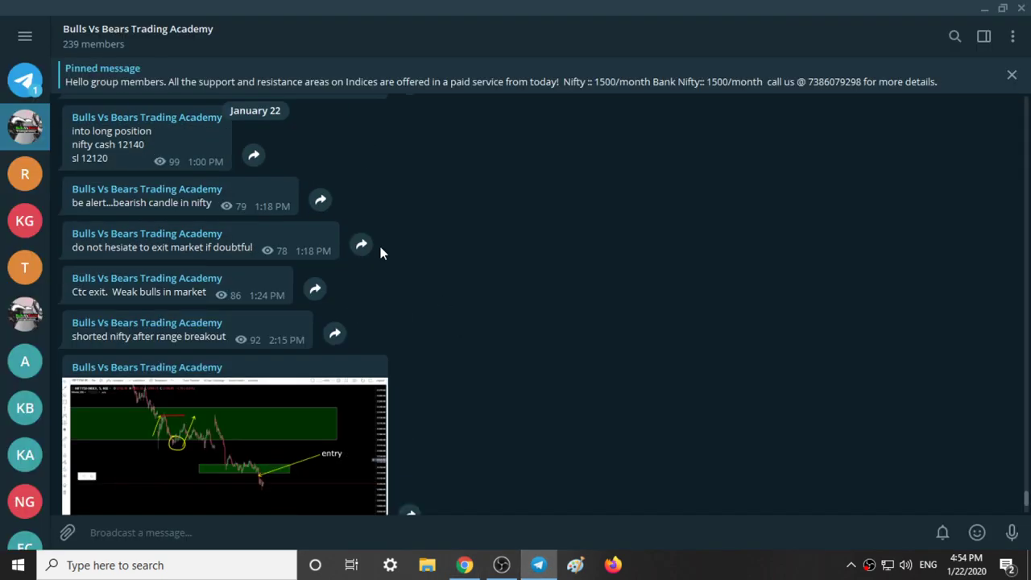
# - Jump to the pinned 1500/month zones post and highlight its Nifty, Bank Nifty prices and contact line
pyautogui.click(460, 84)
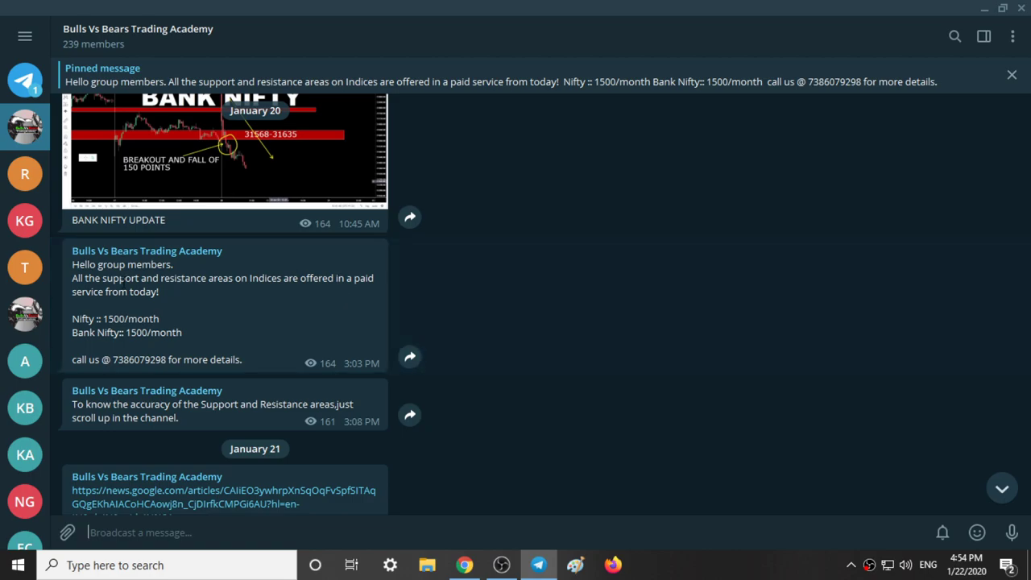
pyautogui.moveTo(100, 318); pyautogui.dragTo(159, 320)
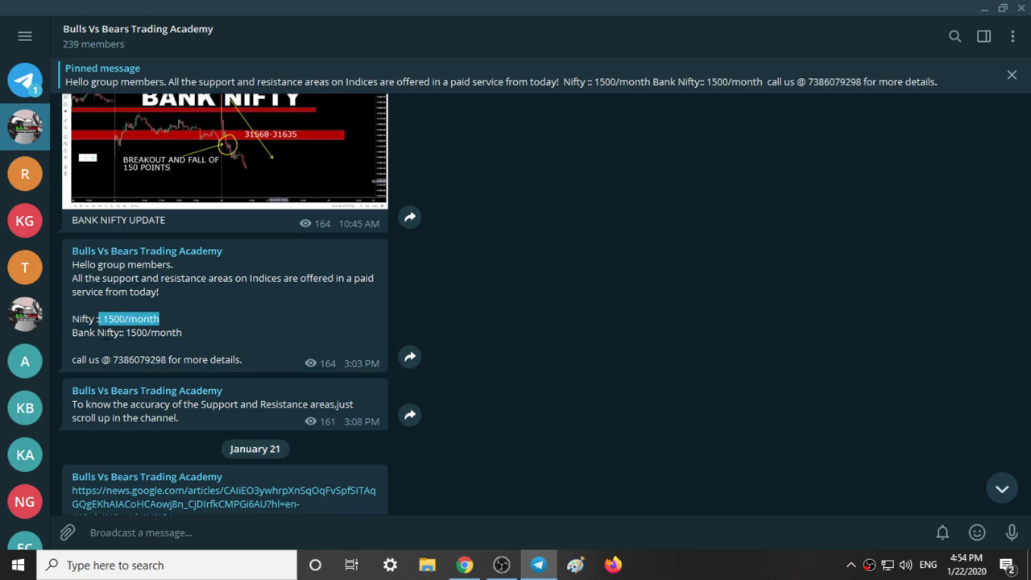
pyautogui.moveTo(130, 333); pyautogui.dragTo(242, 335)
pyautogui.click(248, 341)
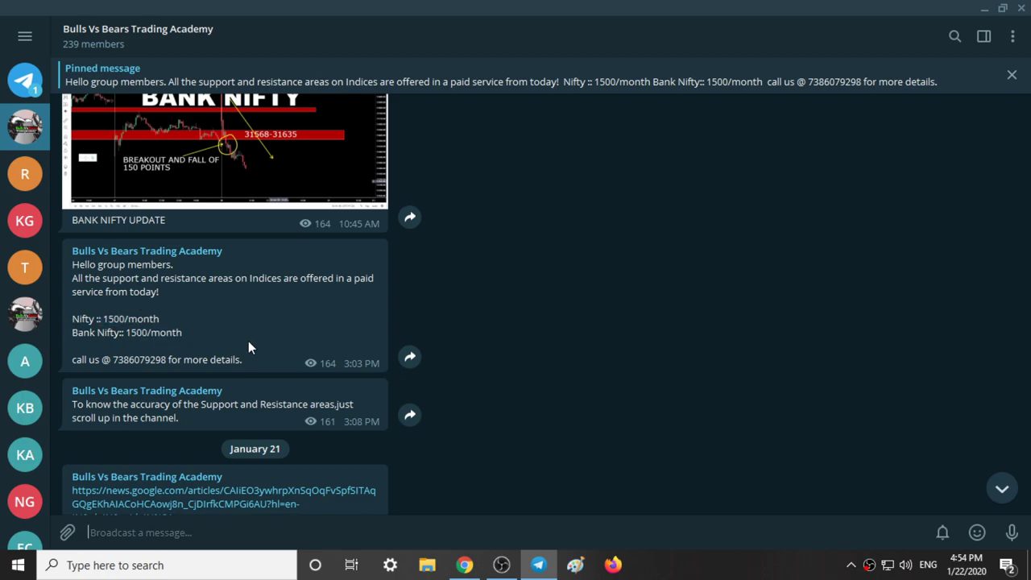
pyautogui.moveTo(113, 359); pyautogui.dragTo(294, 331)
pyautogui.click(294, 331)
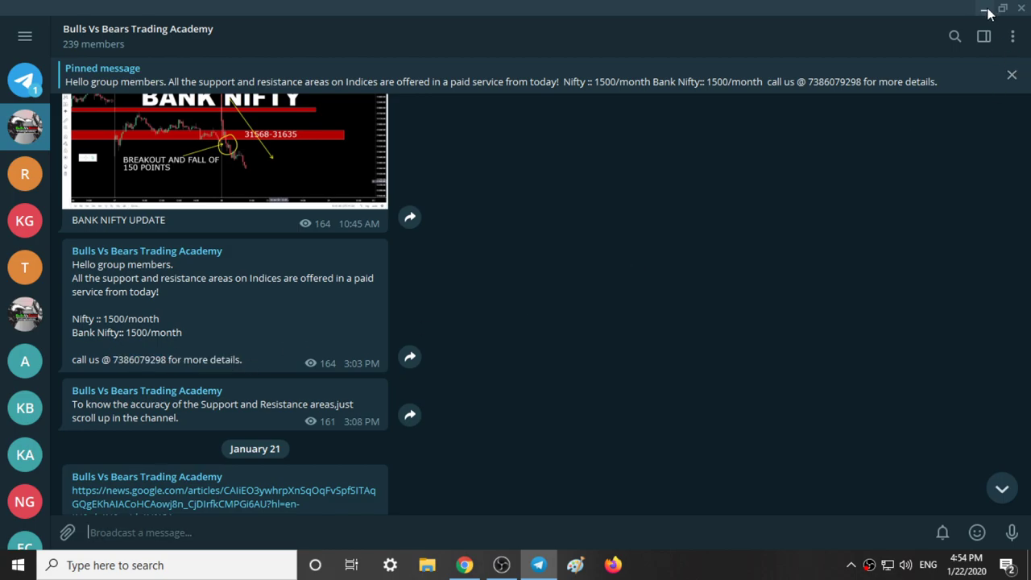